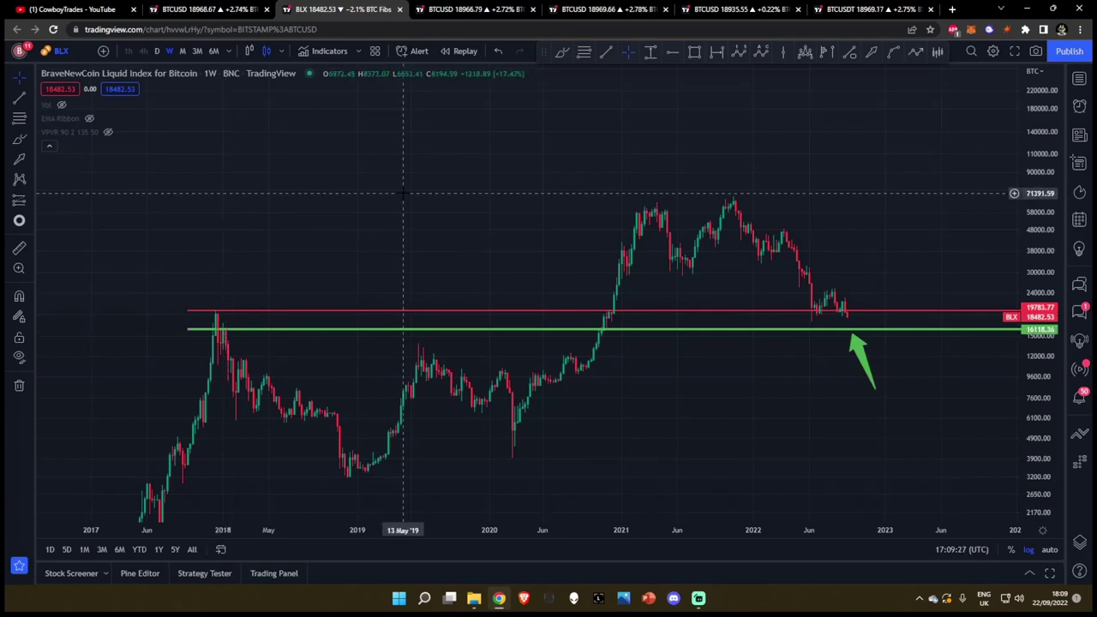
Switch to the next browser tab's Bitcoin chart with Fibonacci levels and the 15819.08 measured drop.
{"action": "key", "text": "ctrl+Tab"}
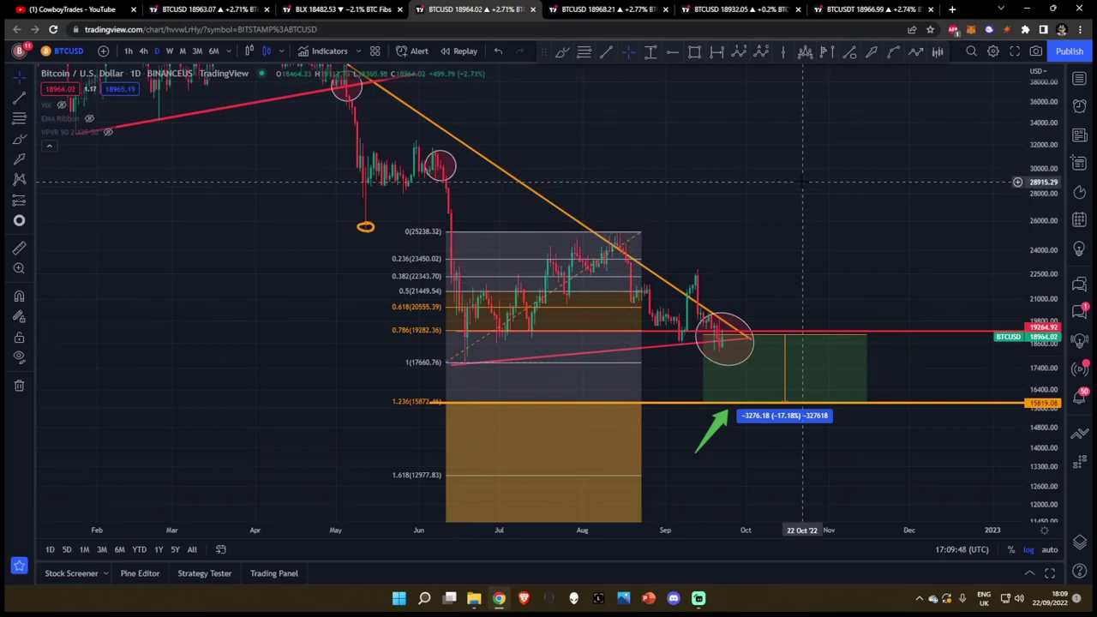
Switch to the weekly Bitstamp BTCUSD chart with the (1)–(5) wave count and 13757.92 zone.
{"action": "key", "text": "ctrl+Tab"}
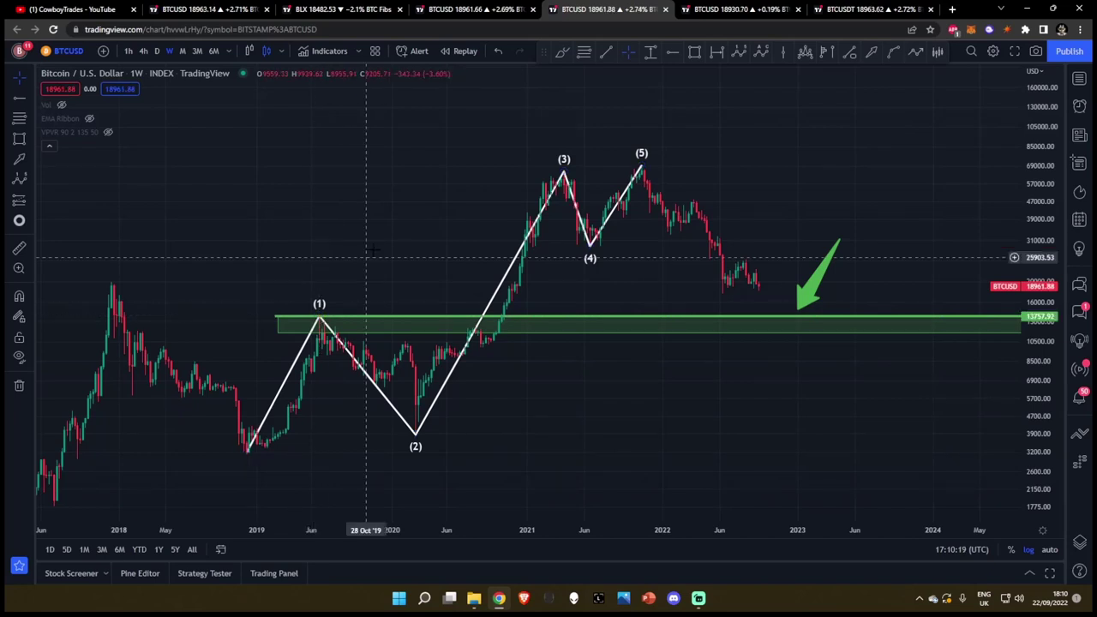
Select the green support zone rectangle on the Elliott-wave chart.
{"action": "left_click", "coordinate": [336, 331]}
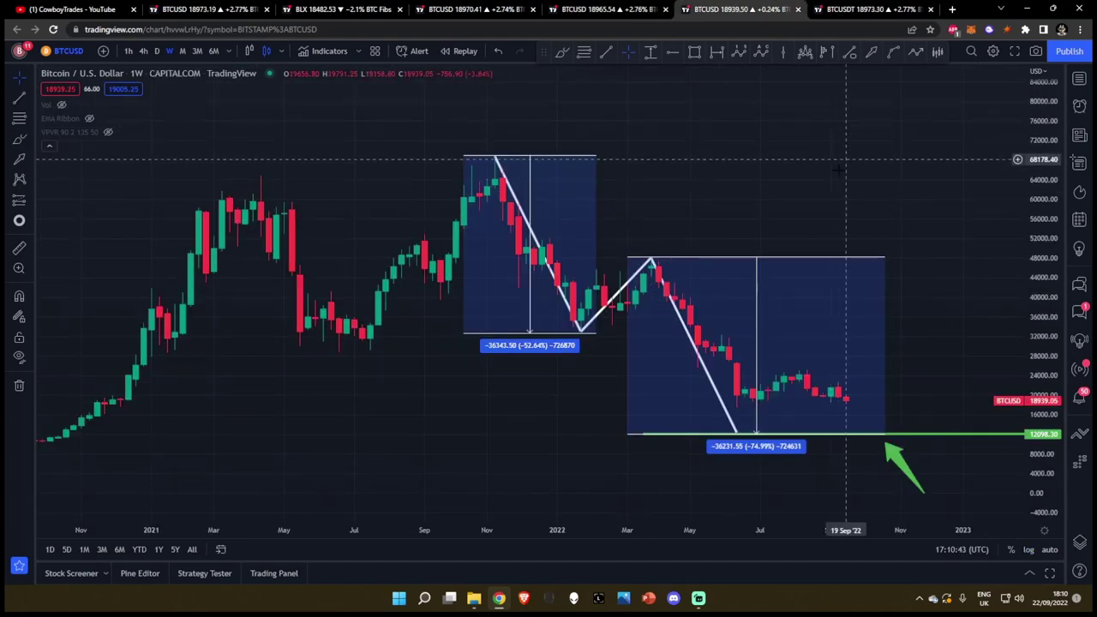
Delete the upper and lower measured-drop boxes from the weekly chart.
{"action": "left_click_drag", "start_coordinate": [852, 274], "coordinate": [774, 217]}
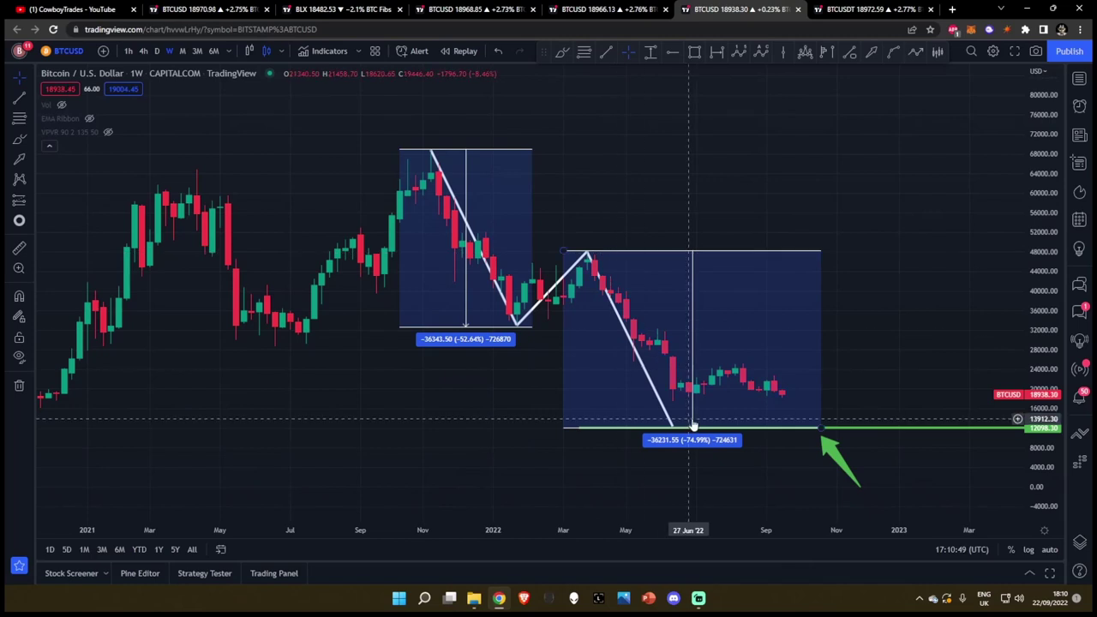
{"action": "left_click", "coordinate": [532, 223]}
{"action": "key", "text": "Delete"}
{"action": "left_click", "coordinate": [575, 252]}
{"action": "key", "text": "Delete"}
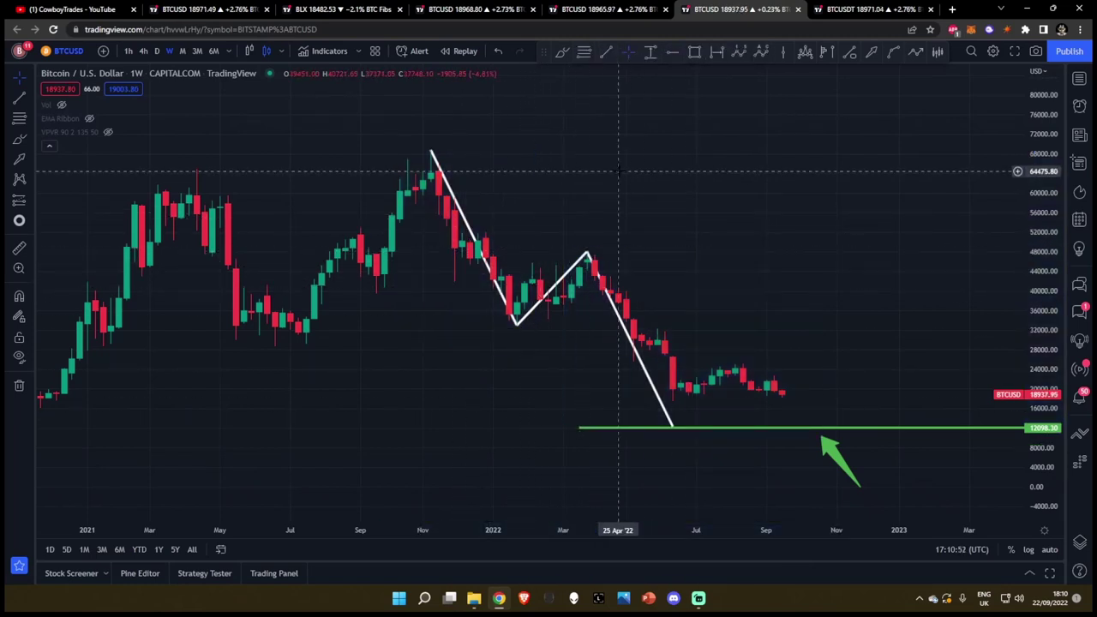
Delete the rising white segment and the falling segment down to the green line.
{"action": "left_click", "coordinate": [569, 275]}
{"action": "key", "text": "Delete"}
{"action": "left_click", "coordinate": [607, 289]}
{"action": "key", "text": "Delete"}
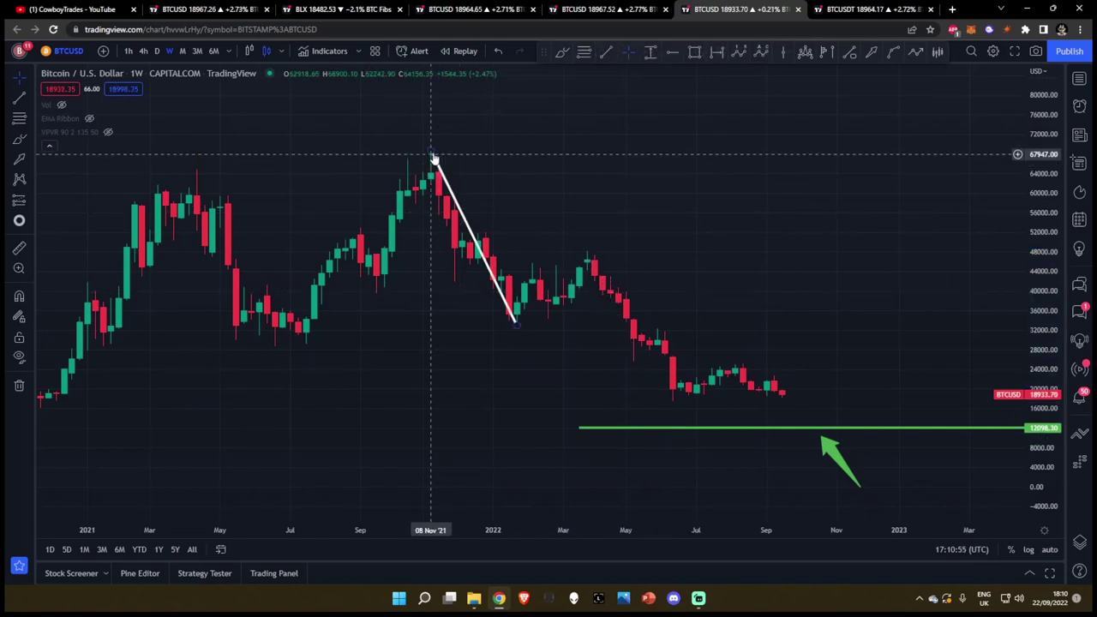
Hand-write b, c and d with the brush at the low, the spring 2022 peak and below the green line.
{"action": "left_click", "coordinate": [563, 51]}
{"action": "left_click_drag", "start_coordinate": [494, 320], "coordinate": [491, 347]}
{"action": "left_click_drag", "start_coordinate": [592, 230], "coordinate": [588, 244]}
{"action": "left_click_drag", "start_coordinate": [752, 455], "coordinate": [758, 477]}
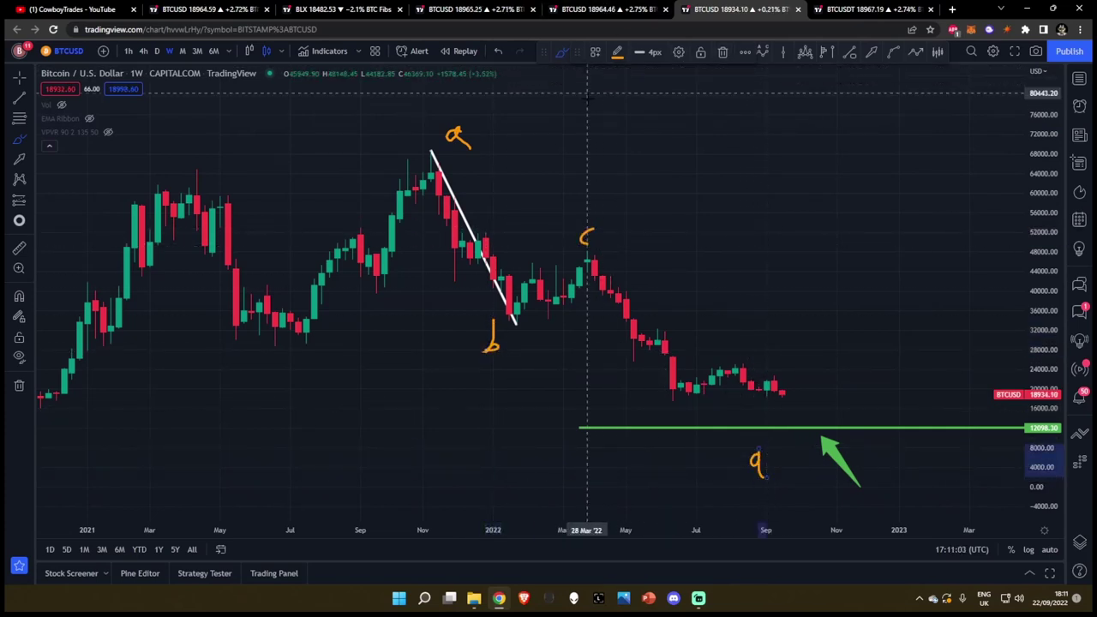
Remove a stray stroke, undo back to the original measured drops, and lower the drop's top to about 20500.
{"action": "left_click_drag", "start_coordinate": [612, 131], "coordinate": [616, 143]}
{"action": "key", "text": "Delete"}
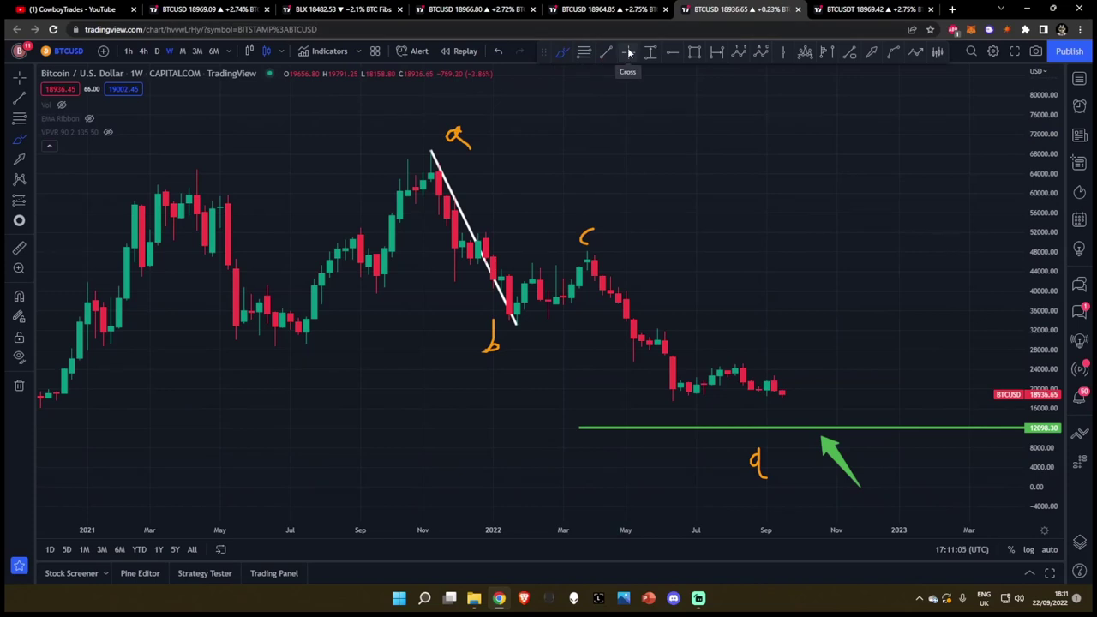
{"action": "left_click_drag", "start_coordinate": [438, 169], "coordinate": [598, 271]}
{"action": "key", "text": "ctrl+z"}
{"action": "key", "text": "ctrl+z"}
{"action": "key", "text": "ctrl+z"}
{"action": "key", "text": "ctrl+z"}
{"action": "key", "text": "ctrl+z"}
{"action": "key", "text": "ctrl+z"}
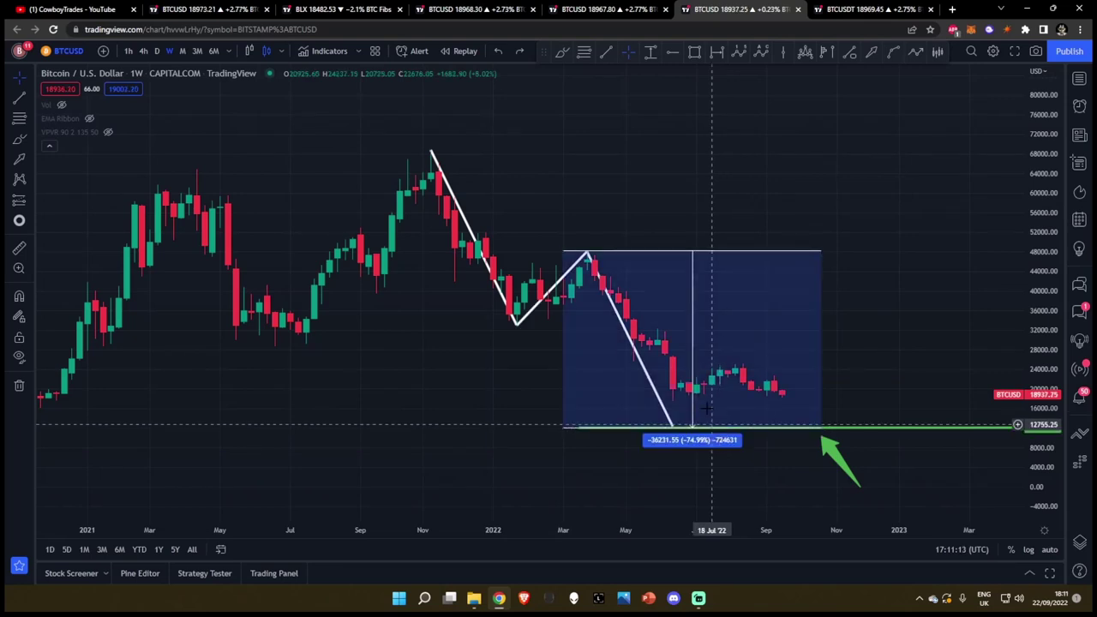
{"action": "left_click_drag", "start_coordinate": [564, 252], "coordinate": [627, 396]}
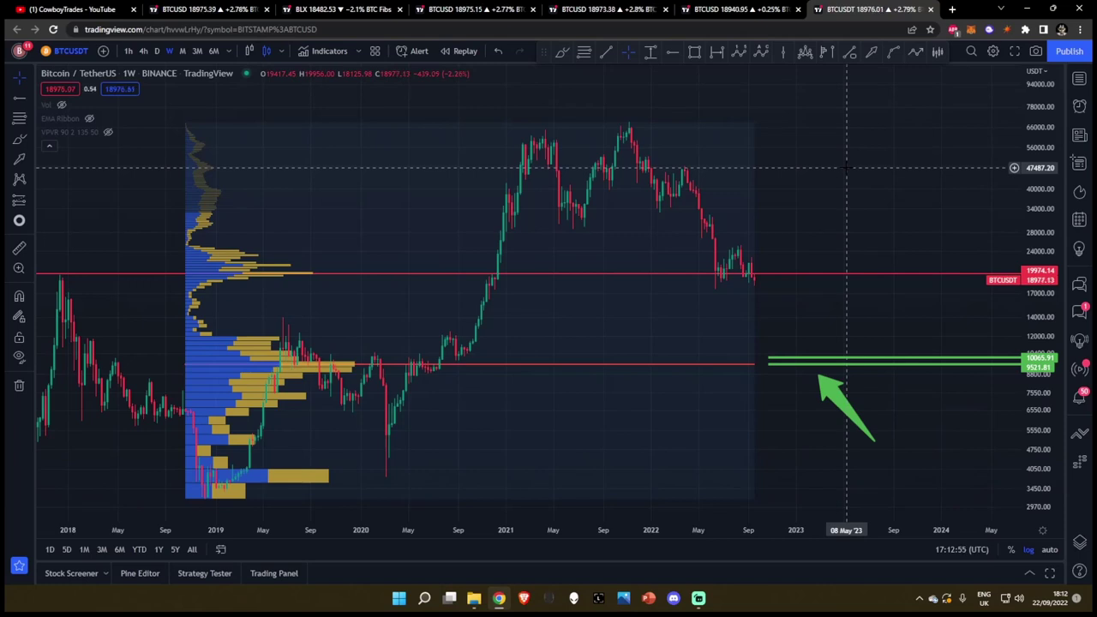
{"action": "scroll", "coordinate": [823, 206], "scroll_direction": "right", "scroll_amount": 1}
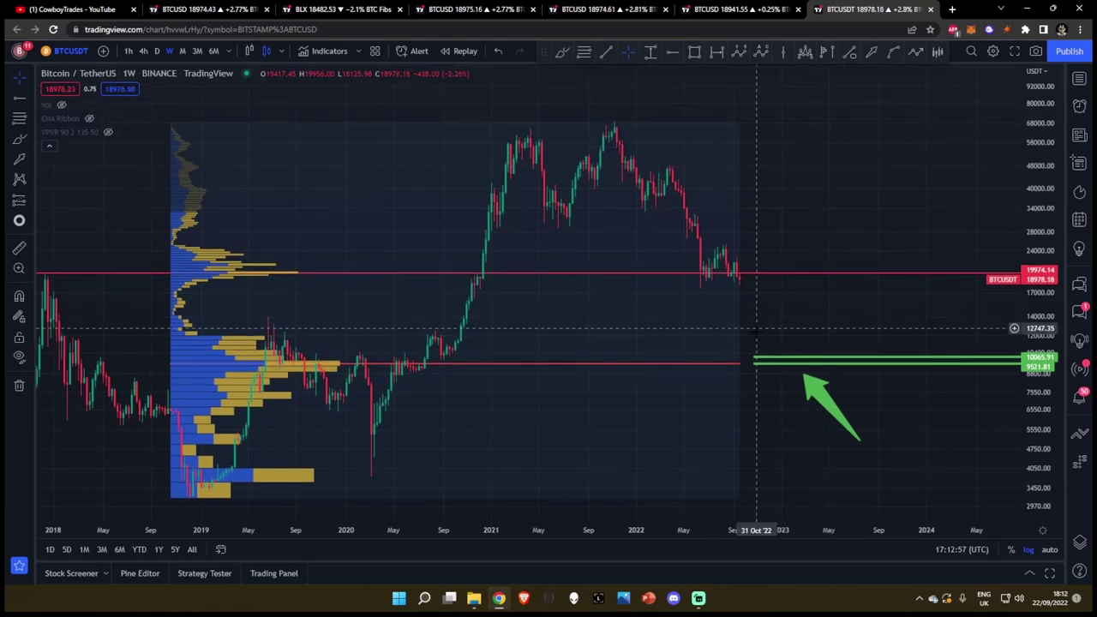
{"action": "left_click_drag", "start_coordinate": [767, 364], "coordinate": [766, 362]}
{"action": "left_click_drag", "start_coordinate": [866, 164], "coordinate": [908, 141]}
{"action": "scroll", "coordinate": [638, 283], "scroll_direction": "down", "scroll_amount": 1}
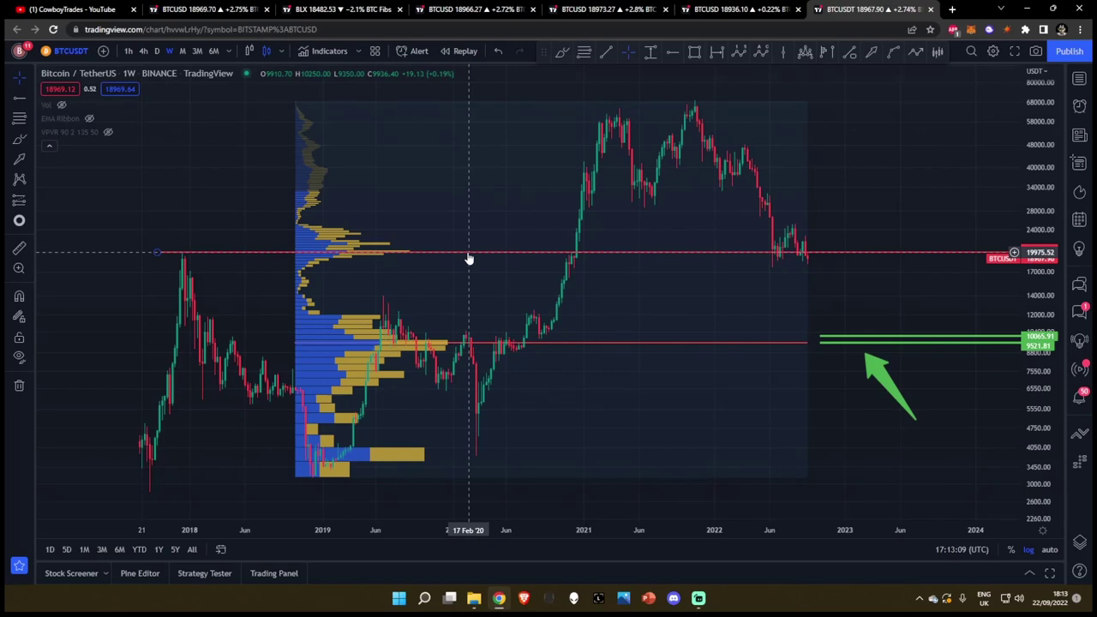
{"action": "right_click", "coordinate": [543, 347]}
{"action": "mouse_move", "coordinate": [583, 357]}
{"action": "left_click", "coordinate": [645, 358]}
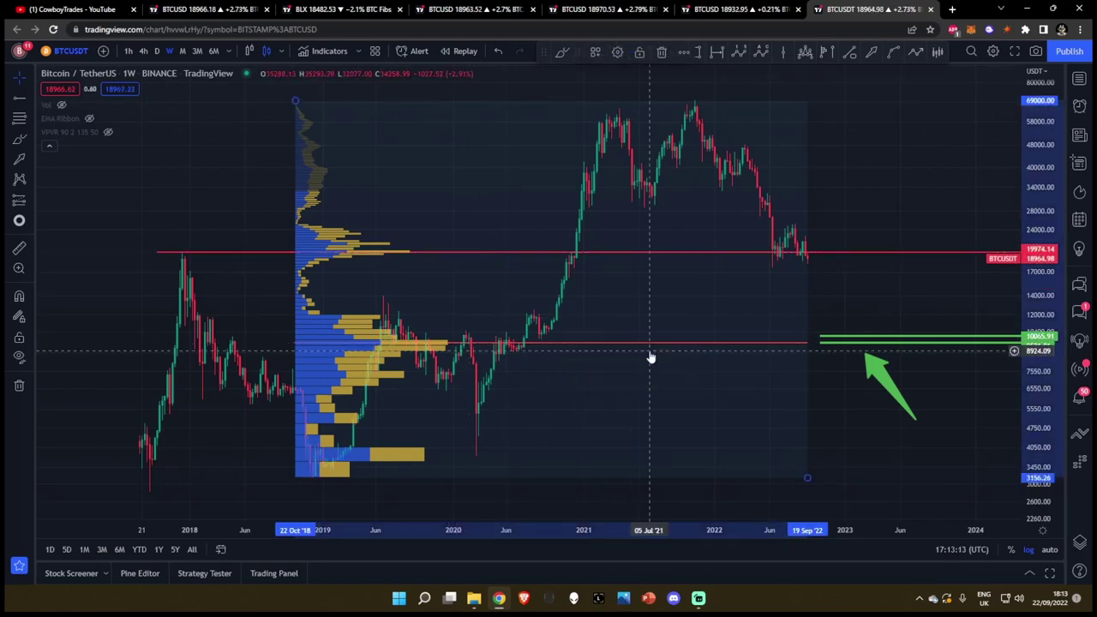
{"action": "key", "text": "Escape"}
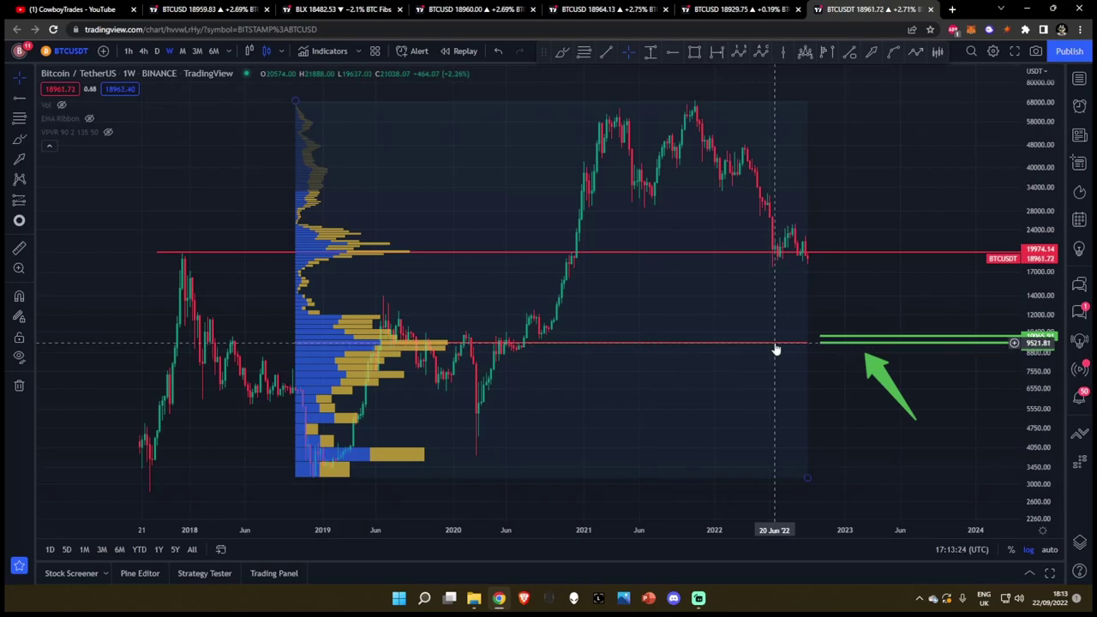
{"action": "scroll", "coordinate": [776, 350], "scroll_direction": "up", "scroll_amount": 2}
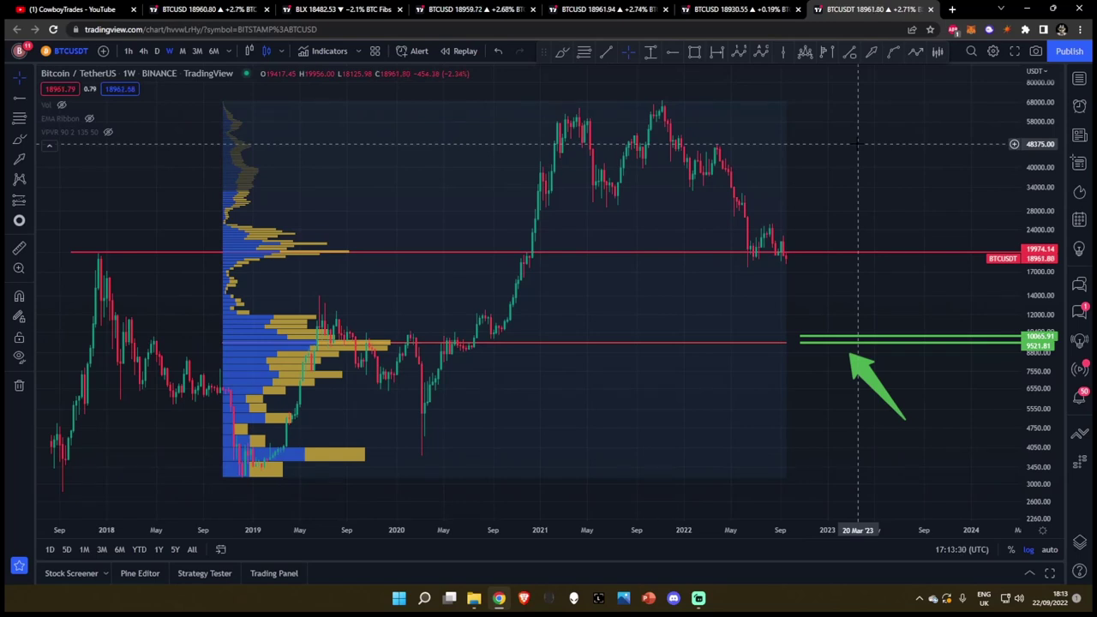
Revisit the Elliott-wave chart's green zone and the measured-drop chart, then go to the YouTube channel tab.
{"action": "left_click", "coordinate": [611, 8]}
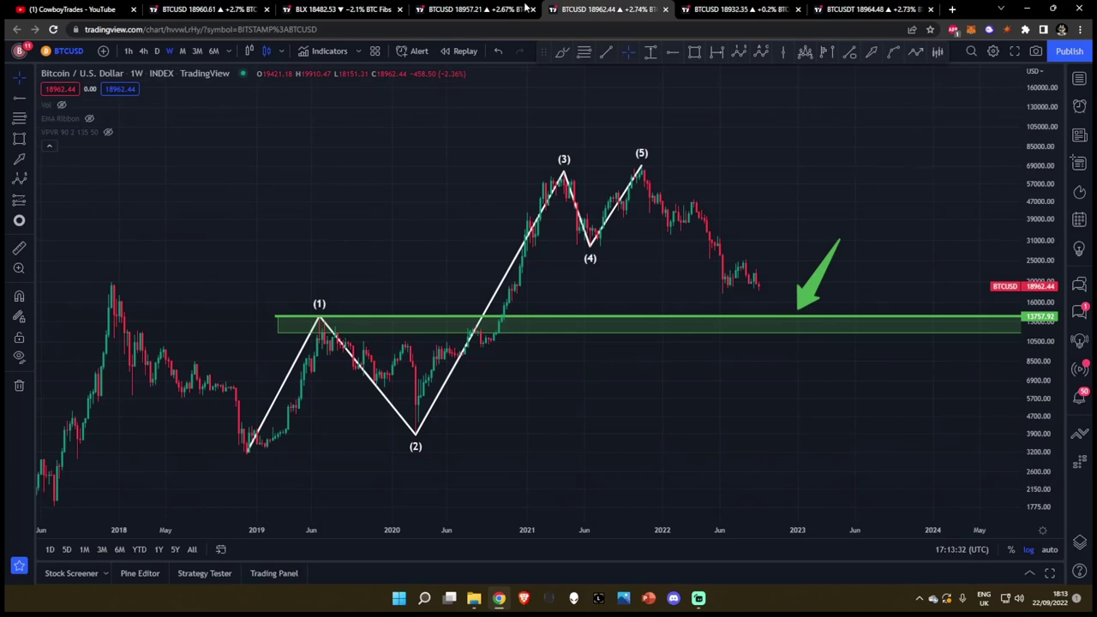
{"action": "left_click", "coordinate": [770, 322]}
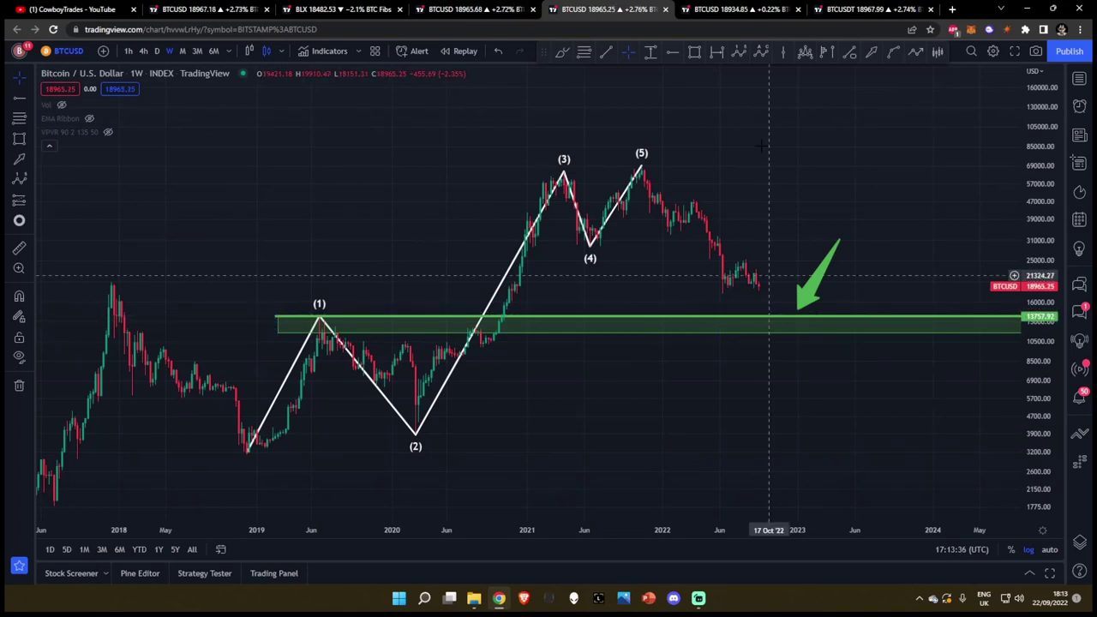
{"action": "left_click", "coordinate": [737, 9]}
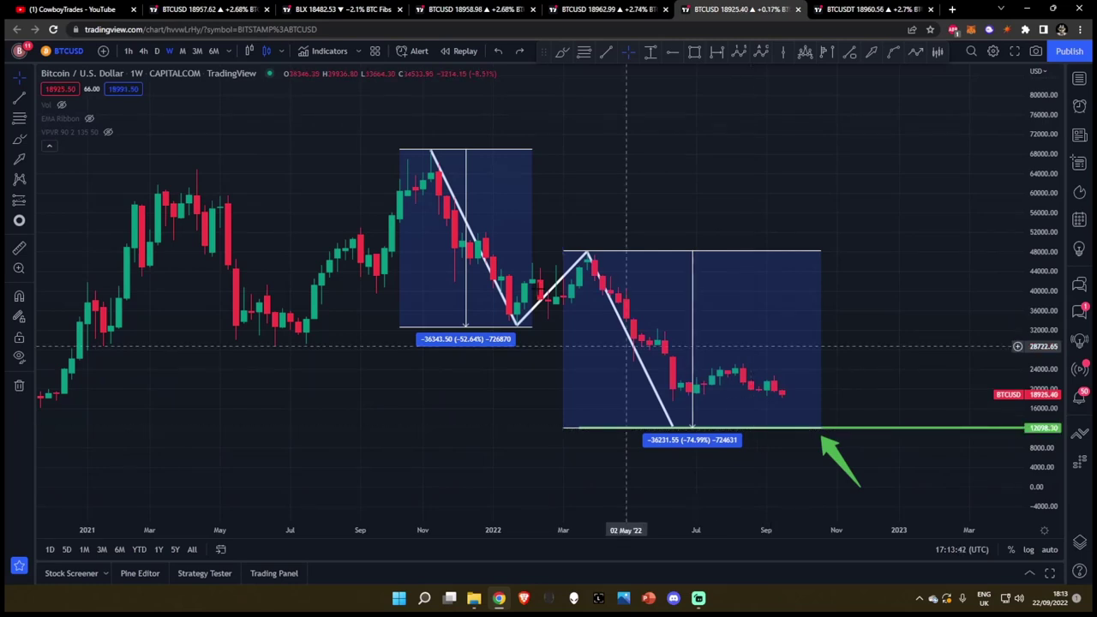
{"action": "left_click", "coordinate": [98, 7]}
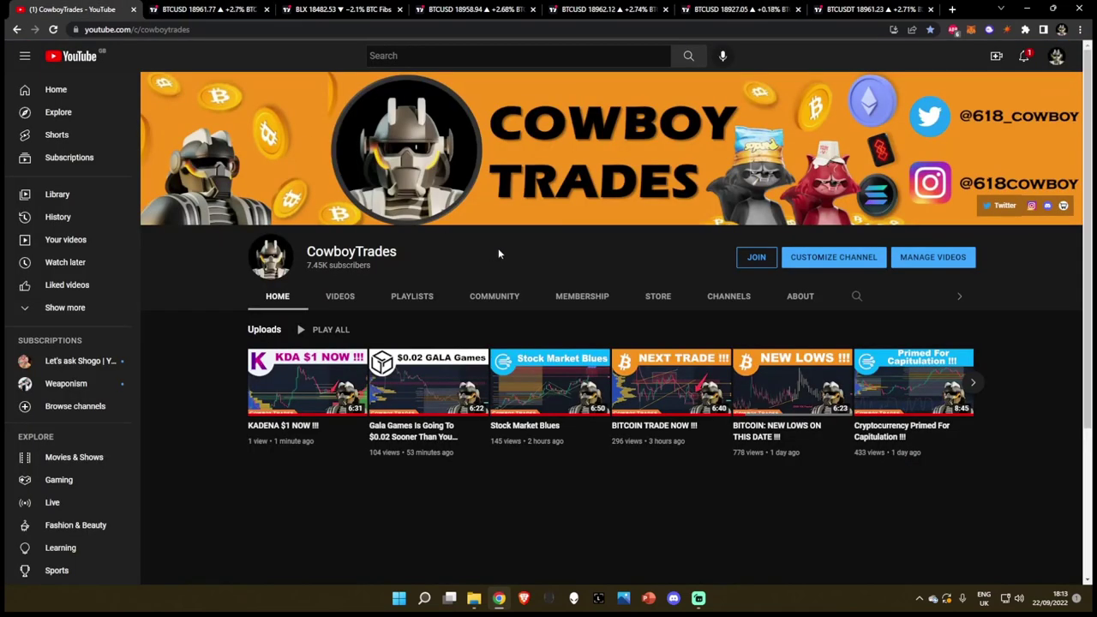